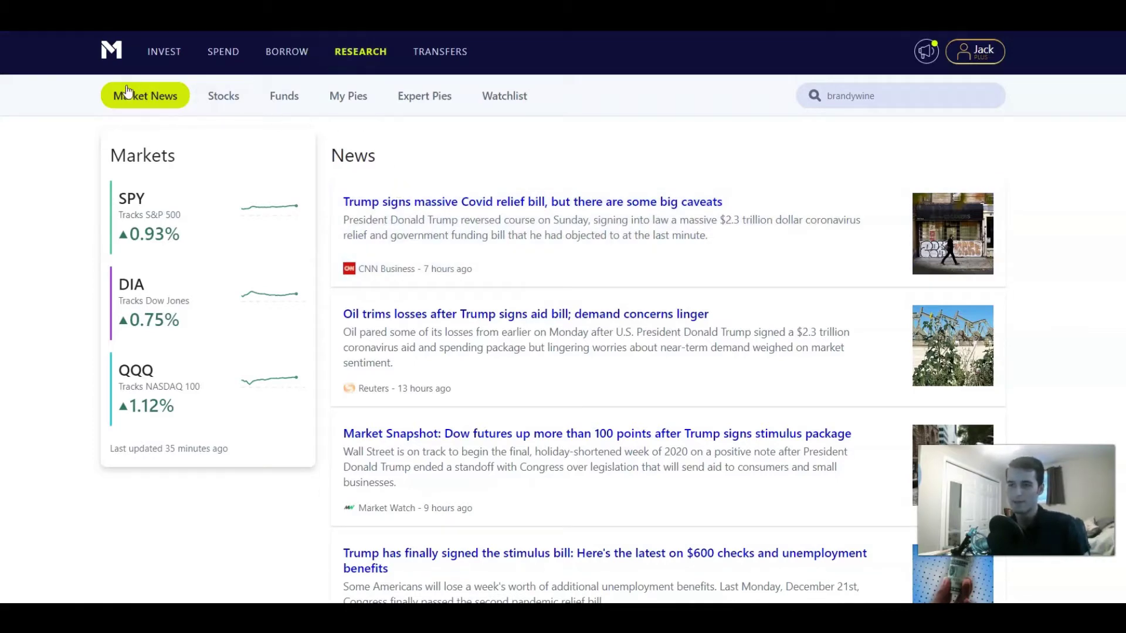
Skim the market news list, then open the Stocks screener listing 3,897 stocks by market cap.
scroll(540, 224, down, 5)
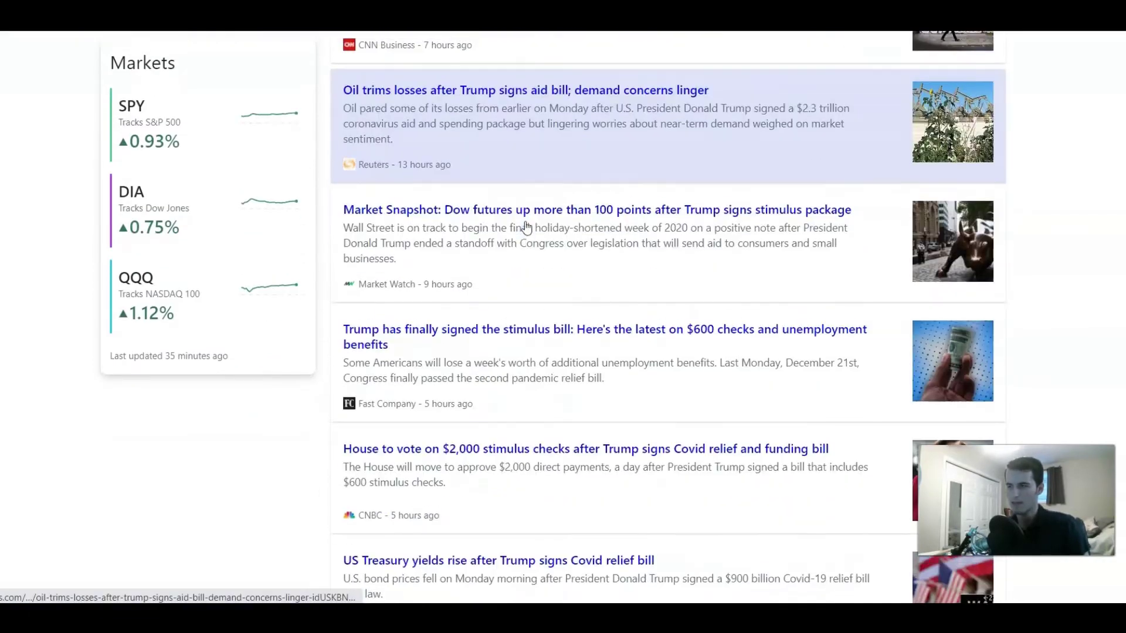
scroll(586, 229, down, 2)
scroll(701, 304, up, 7)
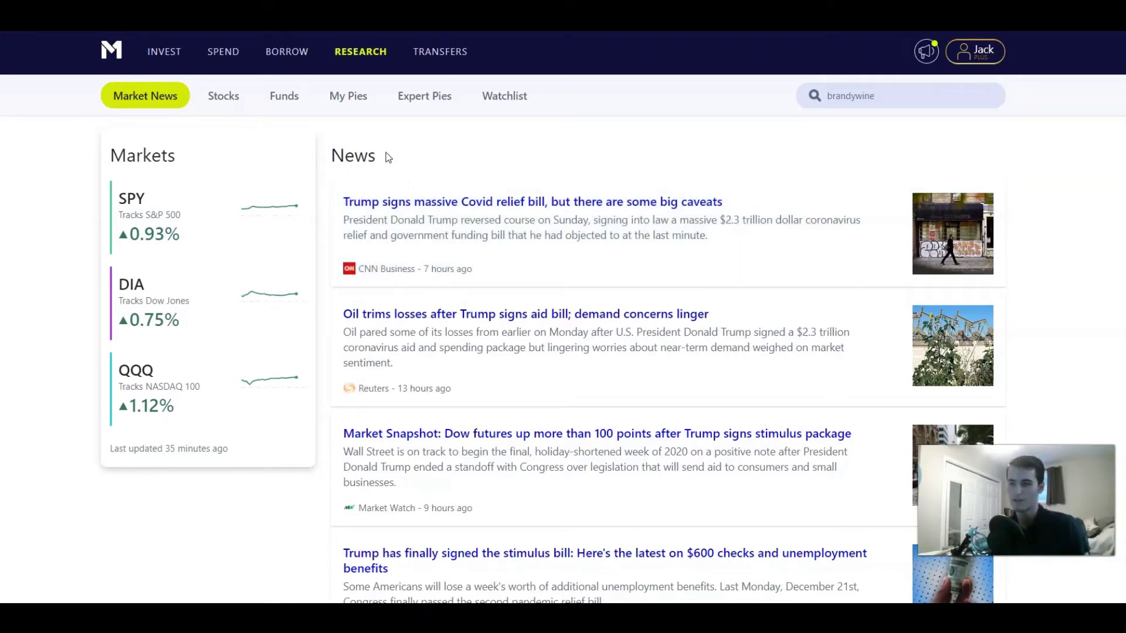
click(223, 107)
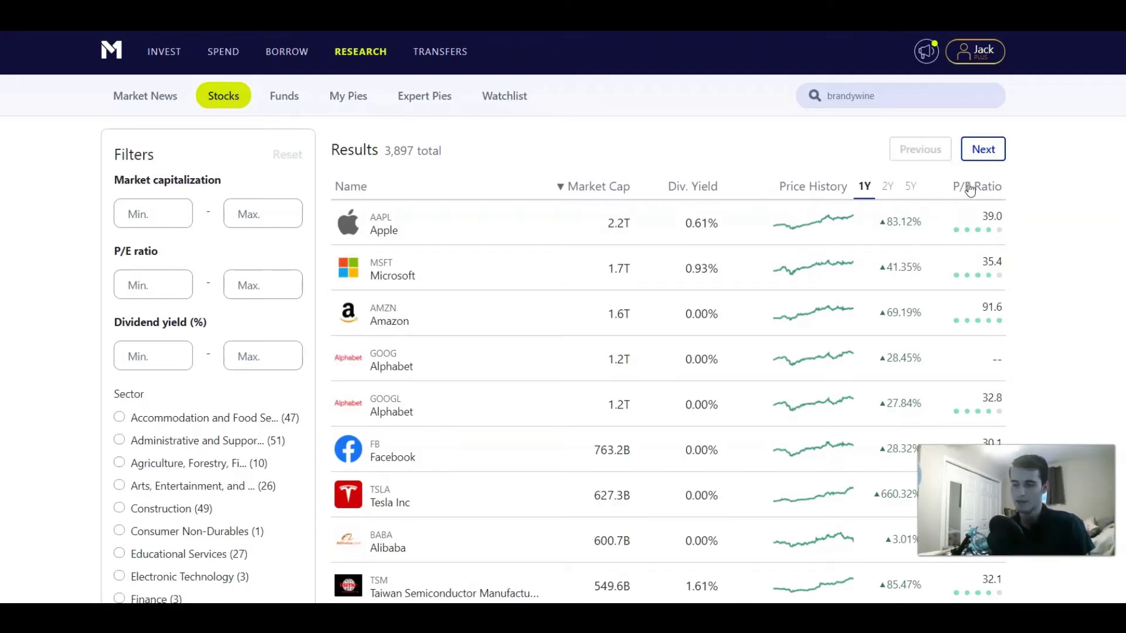
click(156, 207)
click(79, 194)
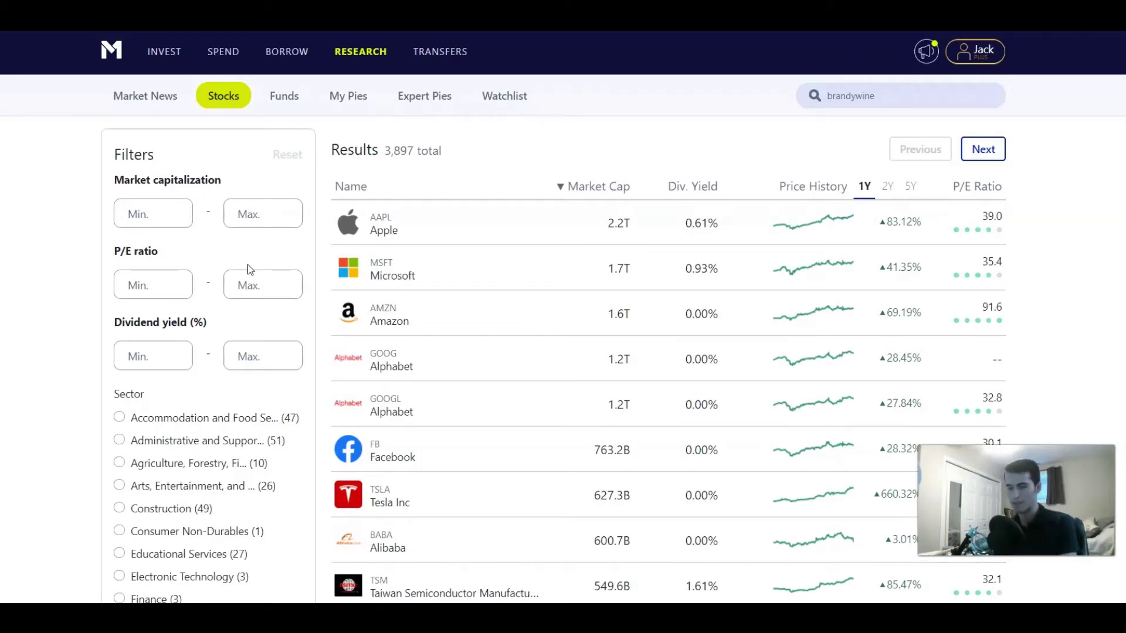
click(268, 290)
text(20)
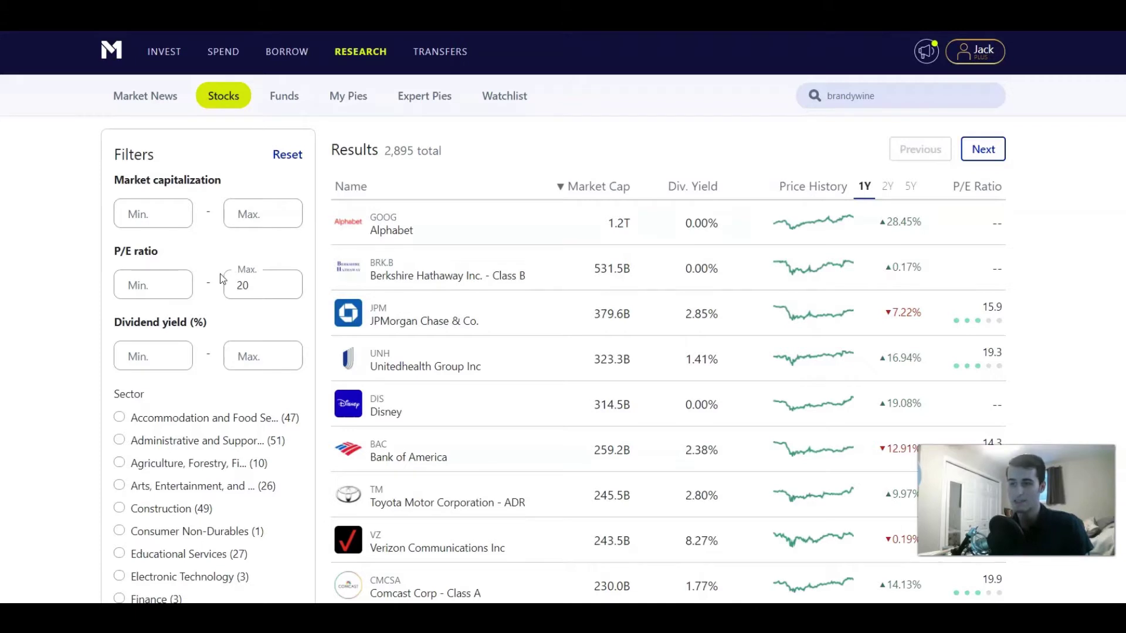
click(149, 368)
click(100, 329)
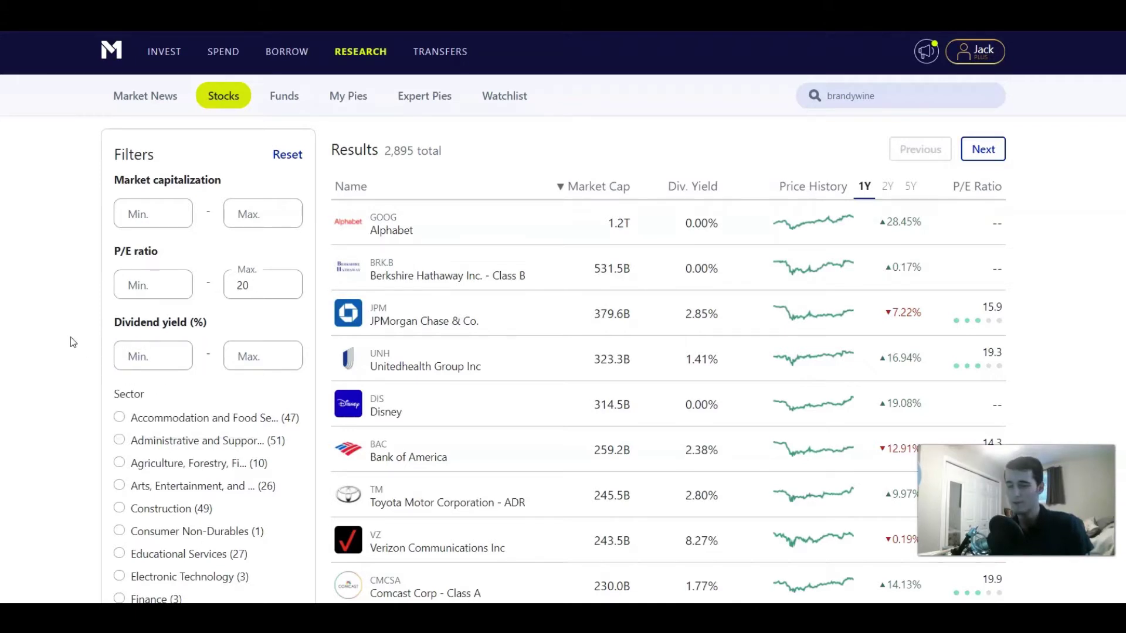
double_click(278, 279)
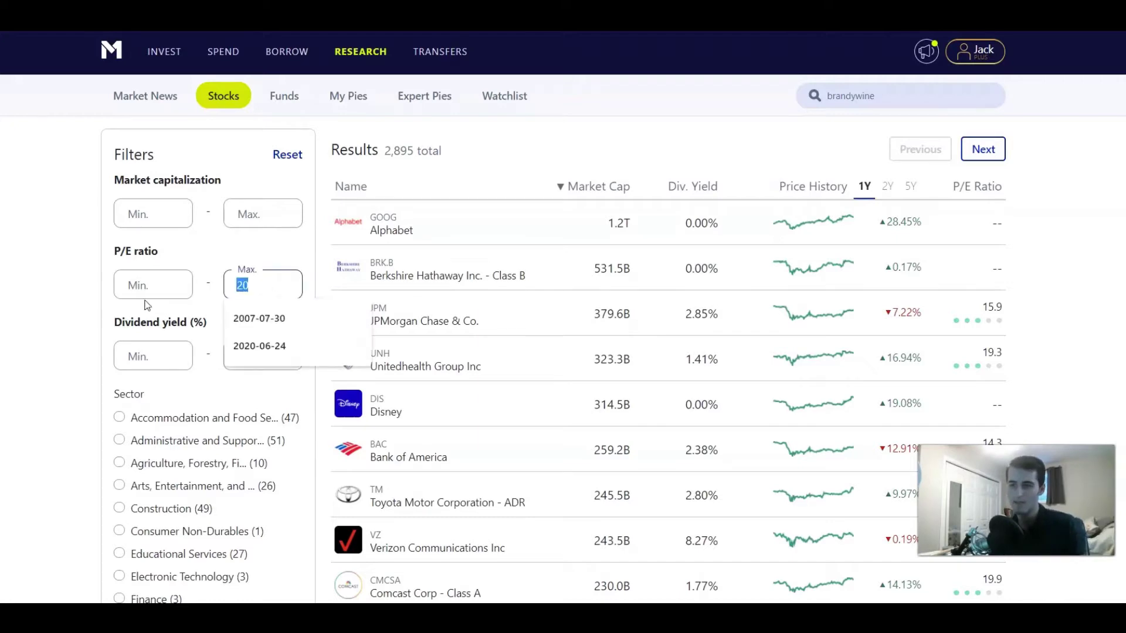
key(BackSpace)
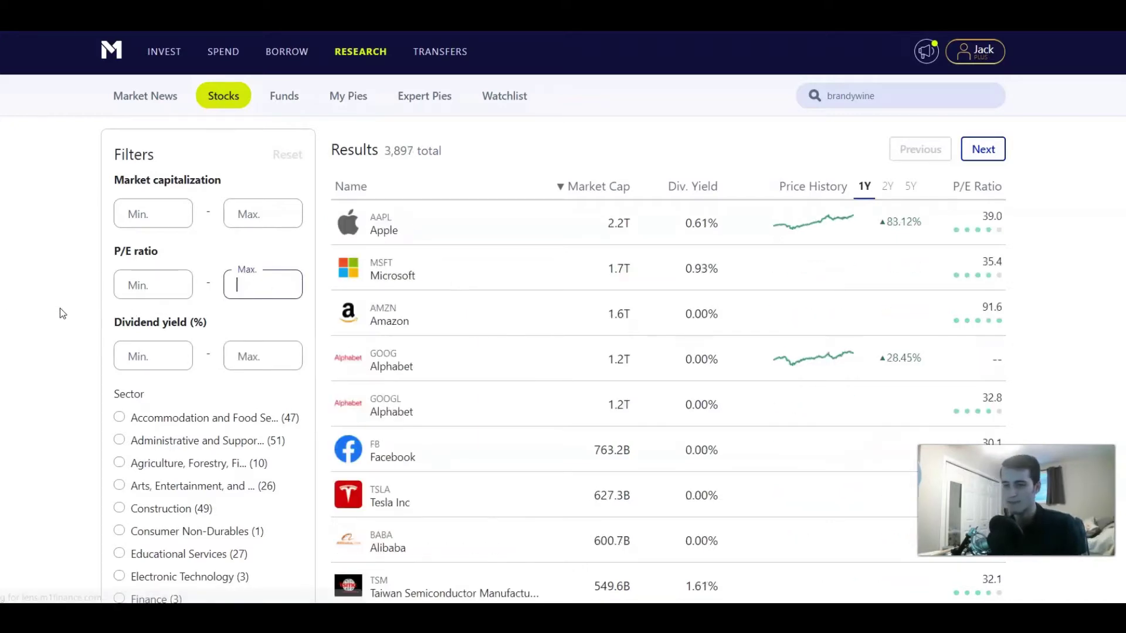
click(82, 342)
Filter the stock screener to the Utilities sector in the Sector list.
scroll(82, 343, down, 4)
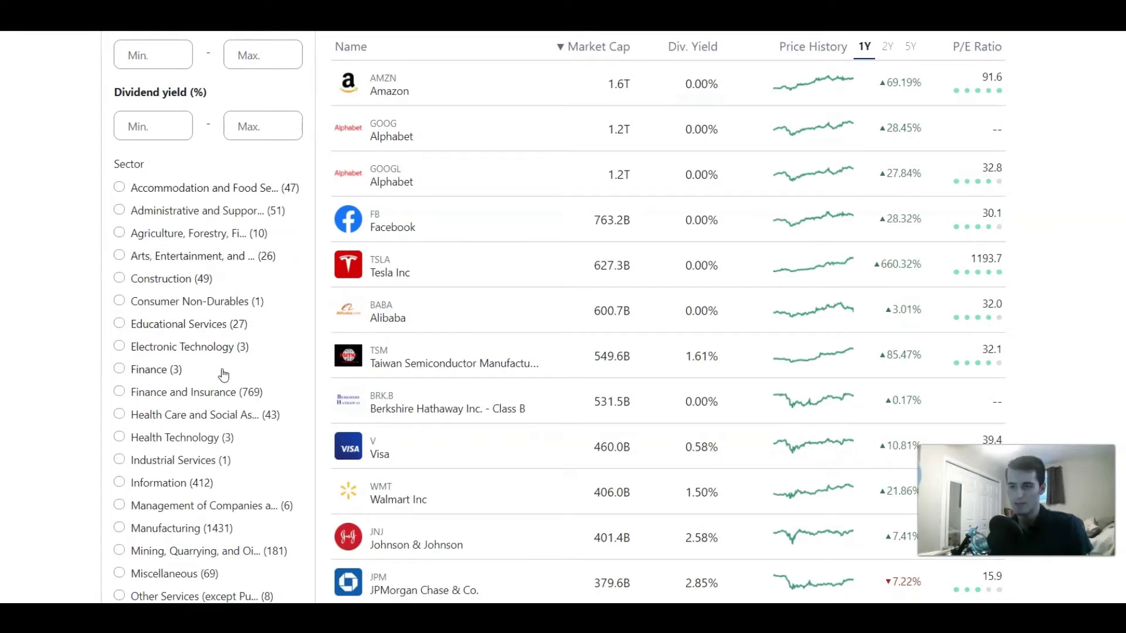
scroll(187, 309, down, 4)
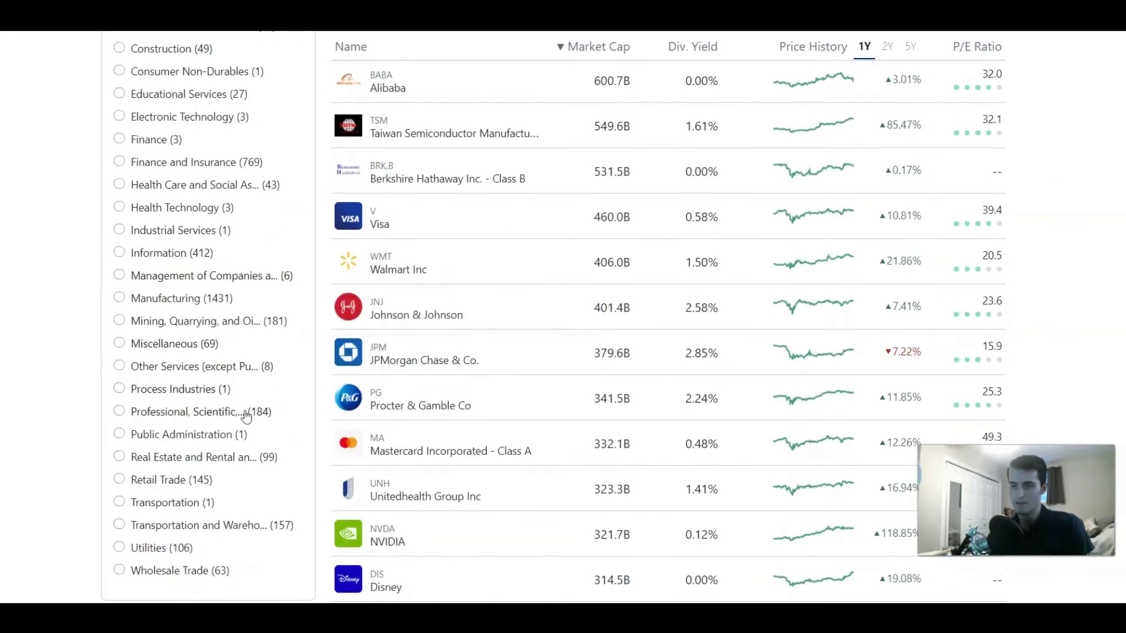
scroll(247, 358, up, 4)
scroll(232, 358, up, 3)
scroll(193, 399, down, 8)
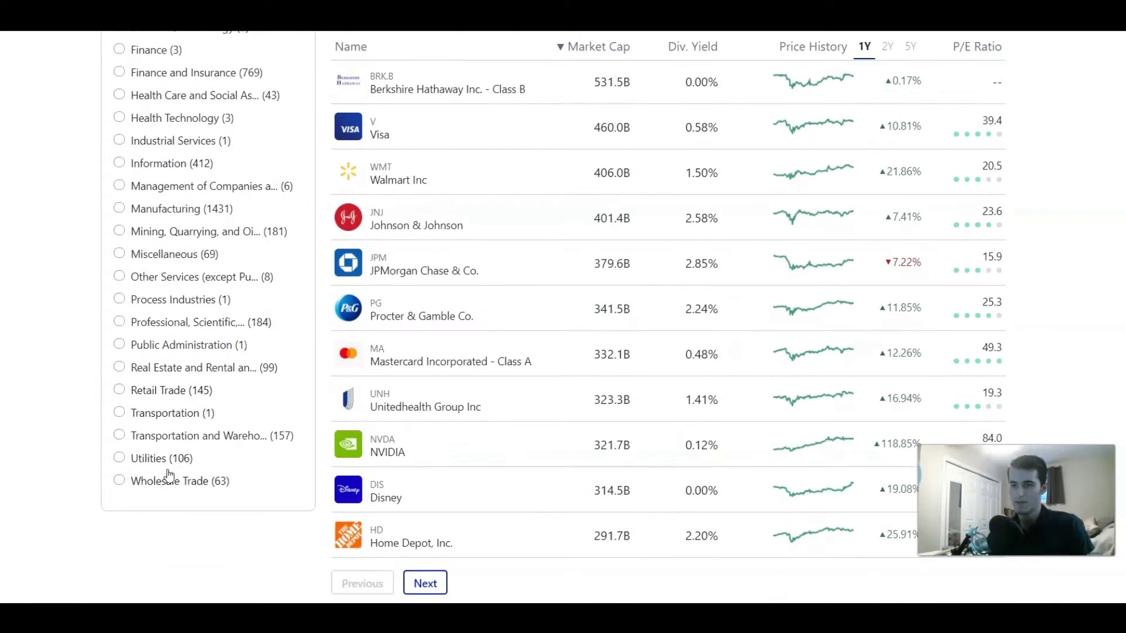
click(154, 463)
Browse the 106 Utilities results and open Dominion Energy's stock page.
scroll(522, 419, up, 6)
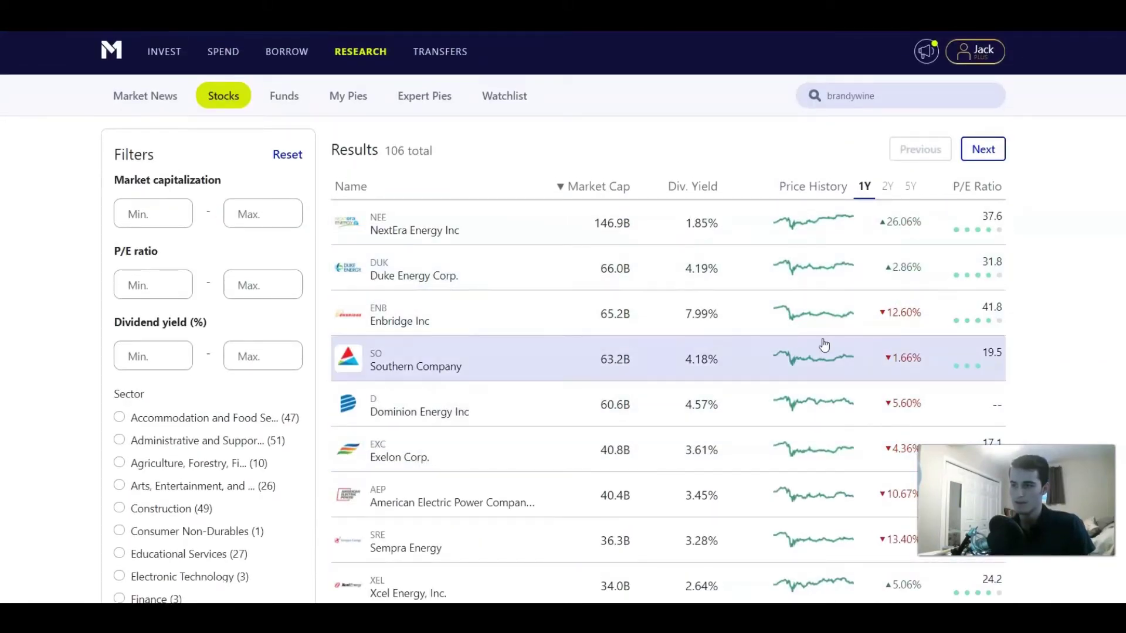
scroll(120, 346, down, 9)
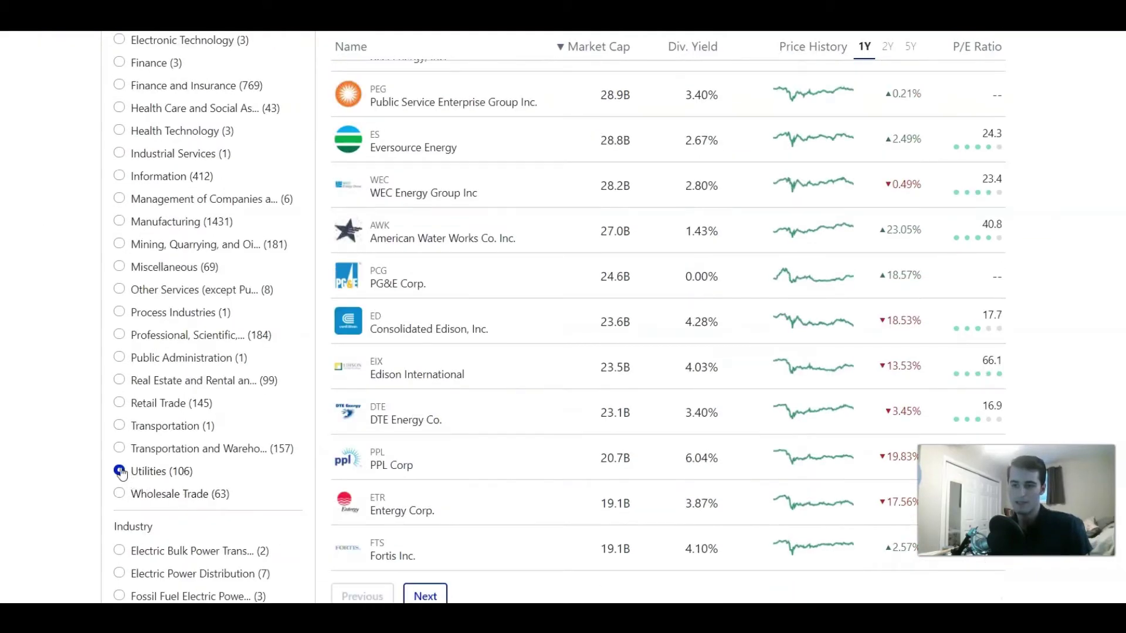
scroll(132, 475, down, 3)
scroll(132, 299, down, 1)
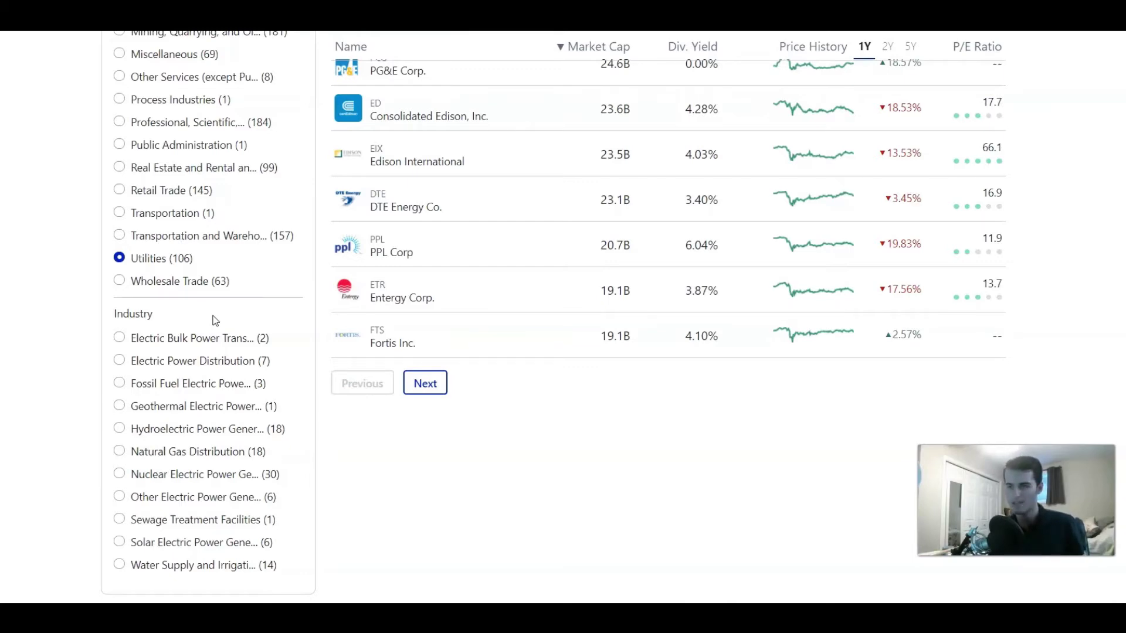
scroll(246, 314, up, 15)
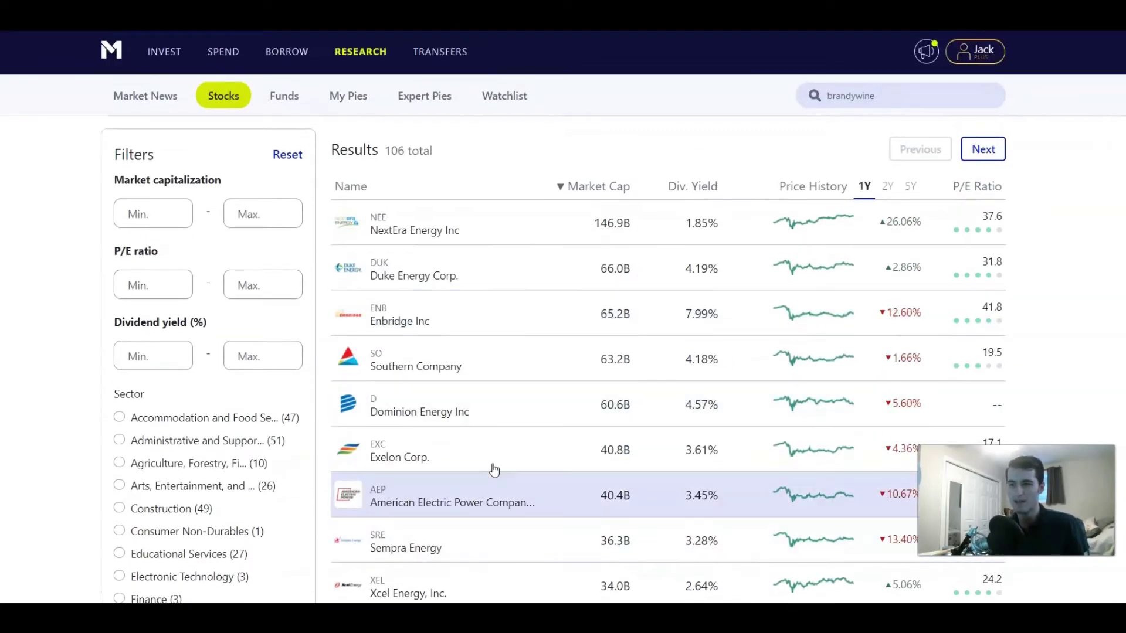
scroll(469, 352, down, 1)
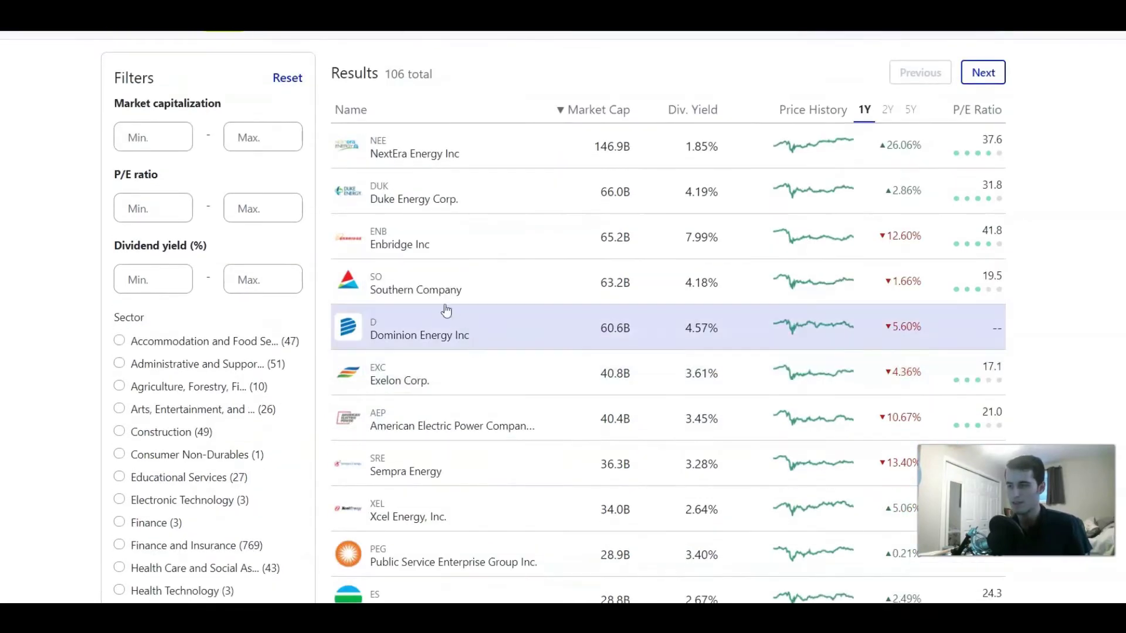
click(453, 326)
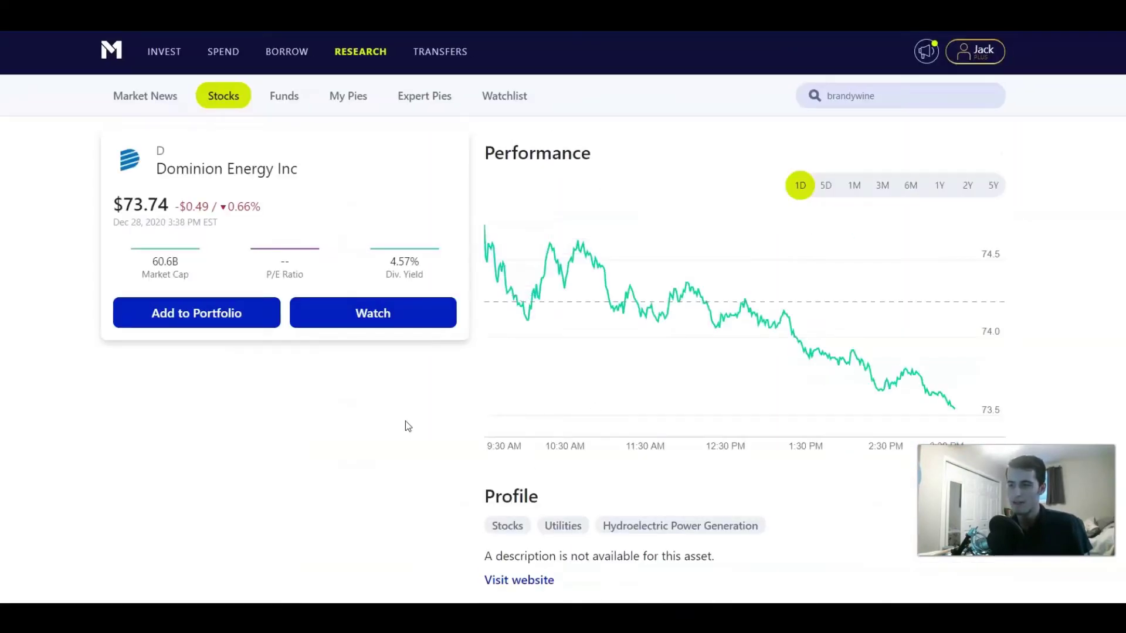
Review Dominion Energy (D): $73.73, down 0.68%, 60.6B market cap, 4.57% dividend yield.
scroll(410, 423, down, 1)
scroll(429, 416, down, 6)
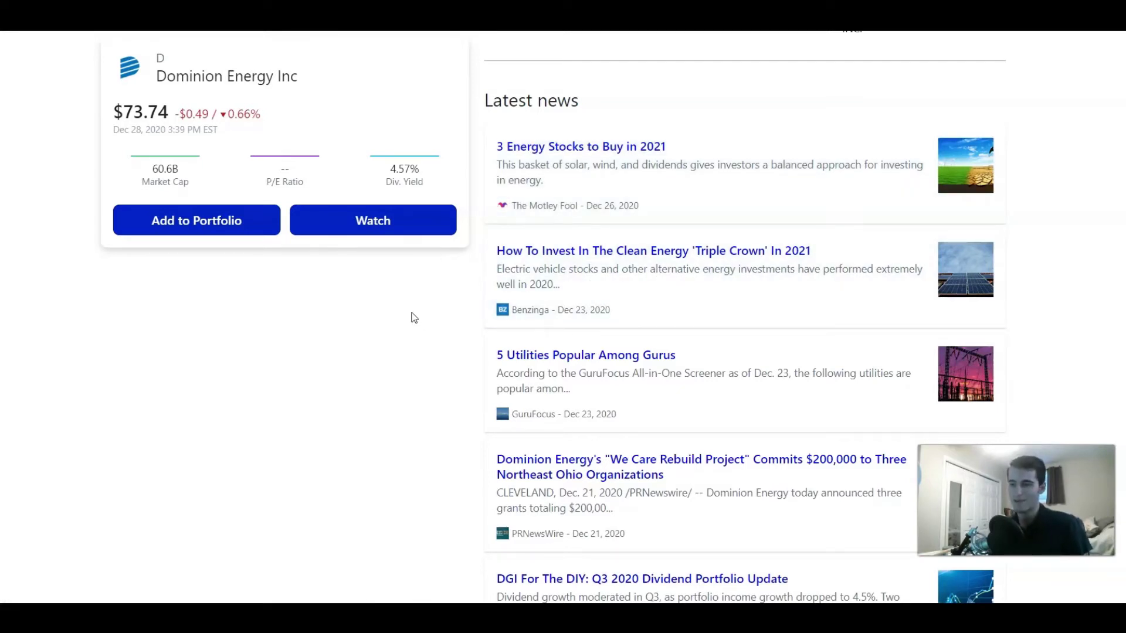
scroll(407, 347, up, 9)
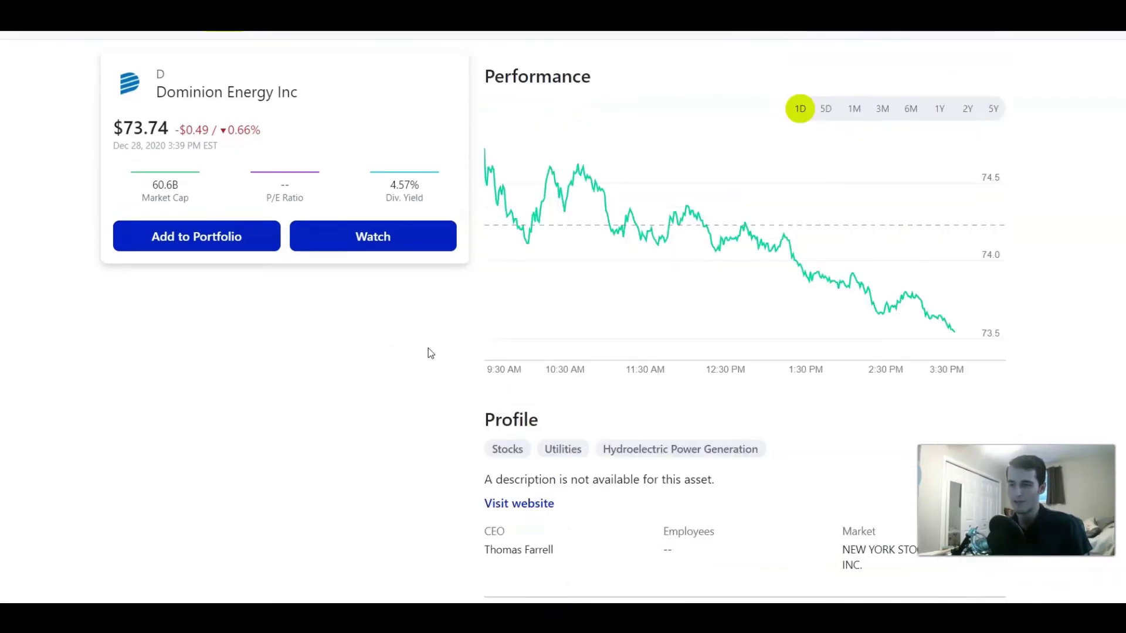
scroll(528, 410, down, 1)
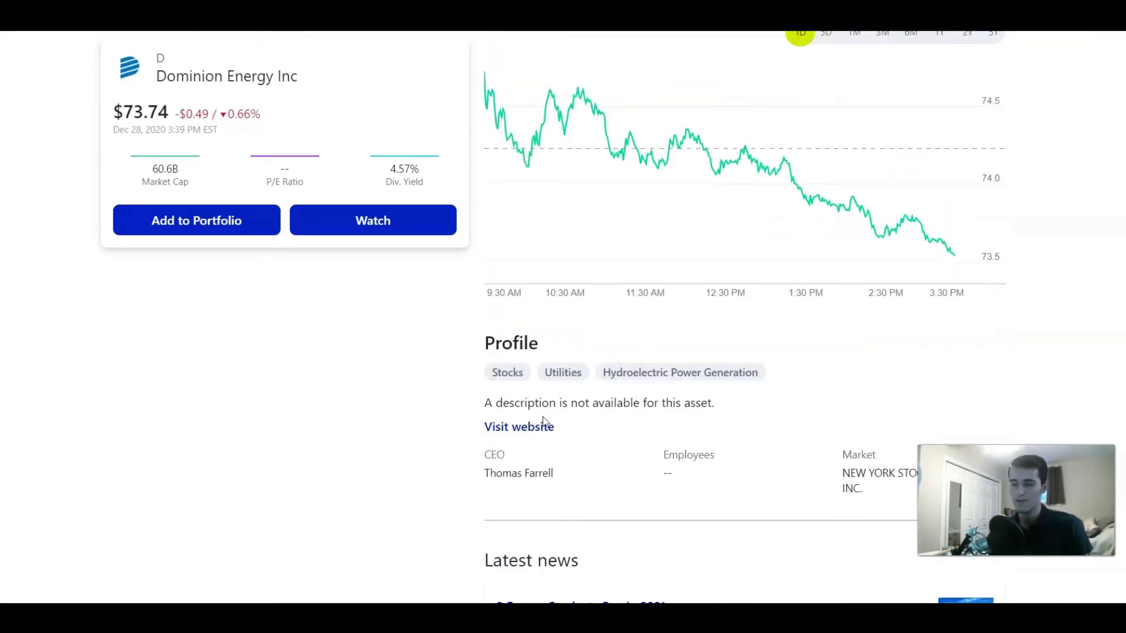
scroll(527, 437, down, 3)
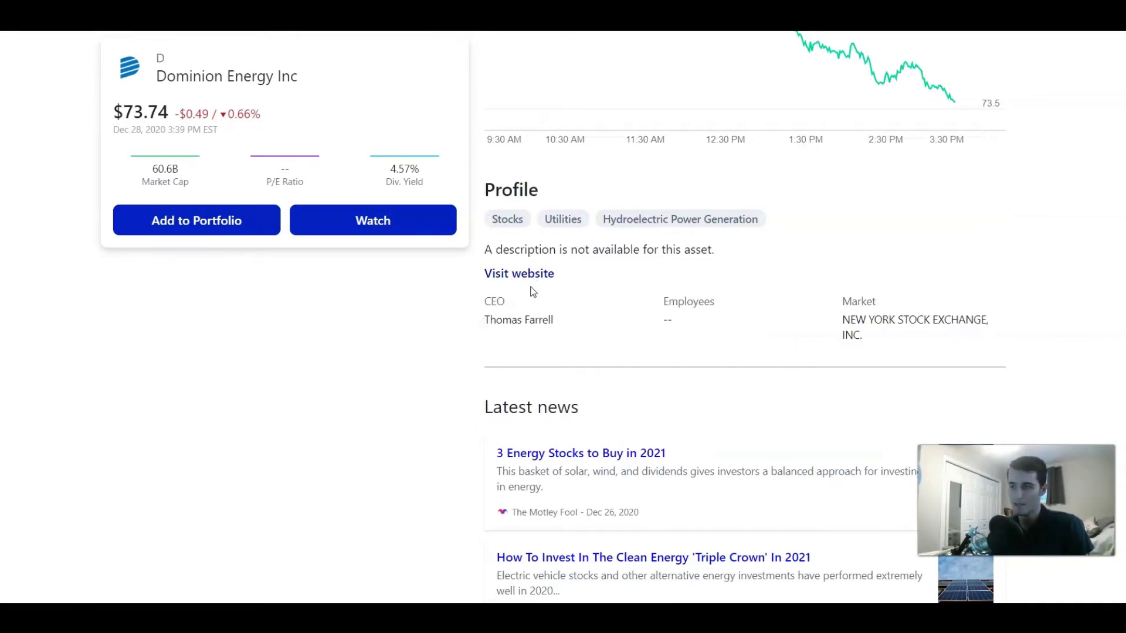
scroll(363, 335, up, 1)
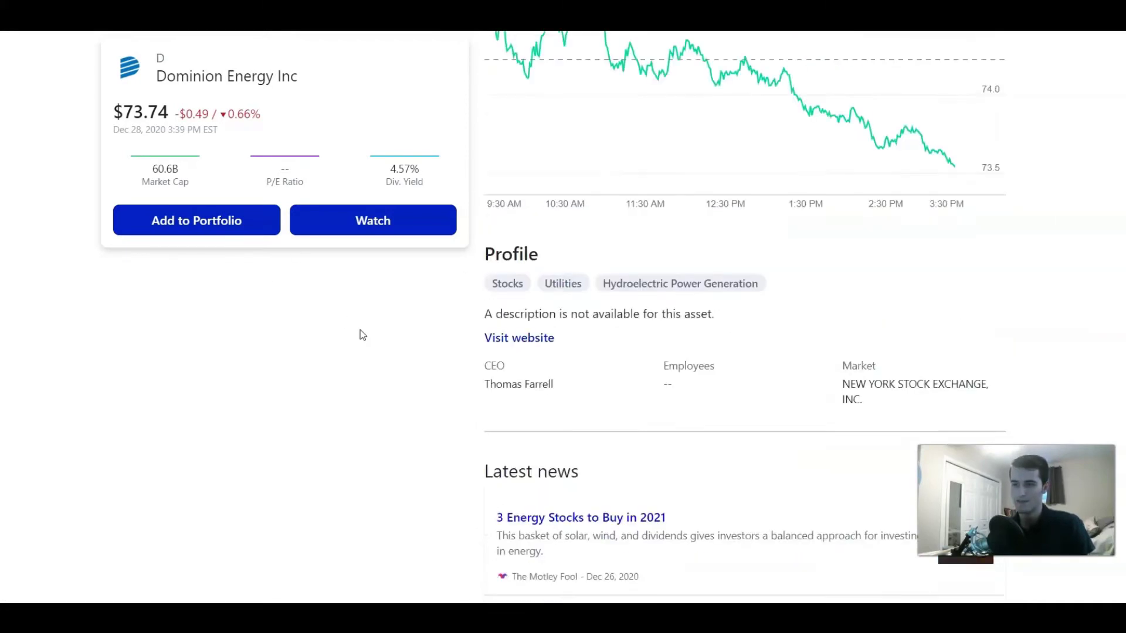
scroll(362, 335, up, 4)
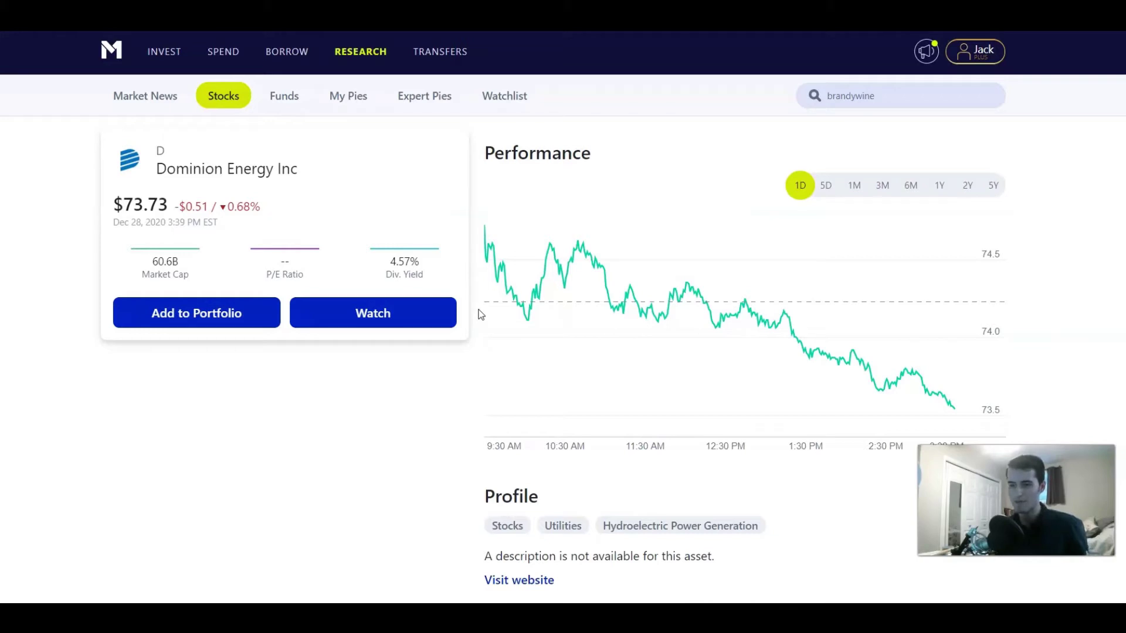
scroll(639, 206, down, 5)
scroll(674, 275, up, 3)
scroll(527, 340, up, 2)
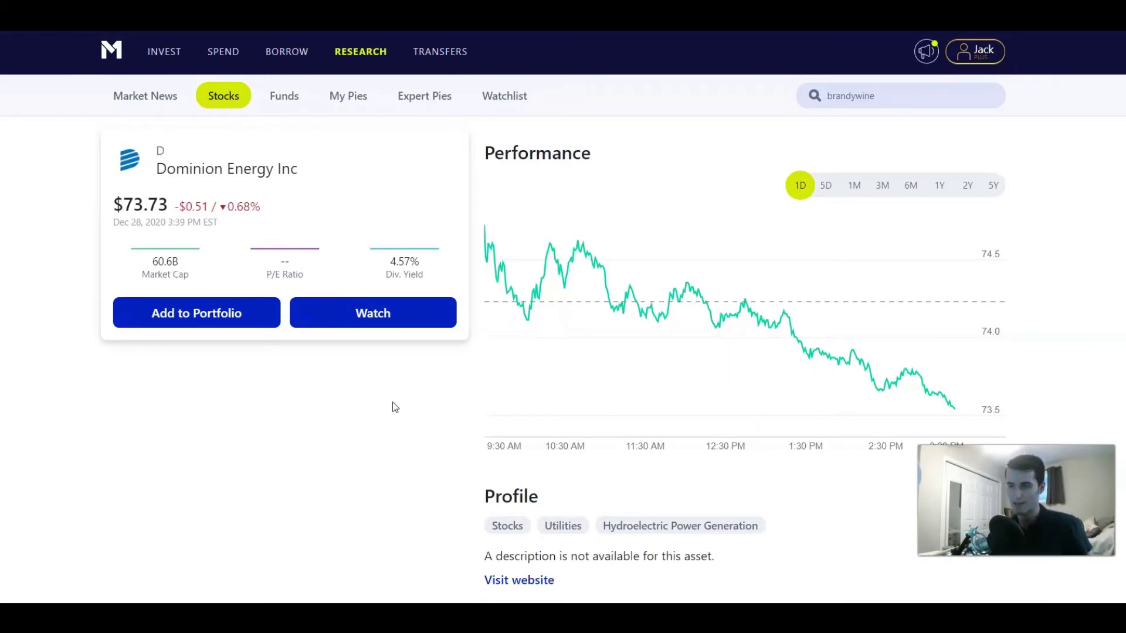
Open the Funds screener and scroll through the fund results.
click(281, 95)
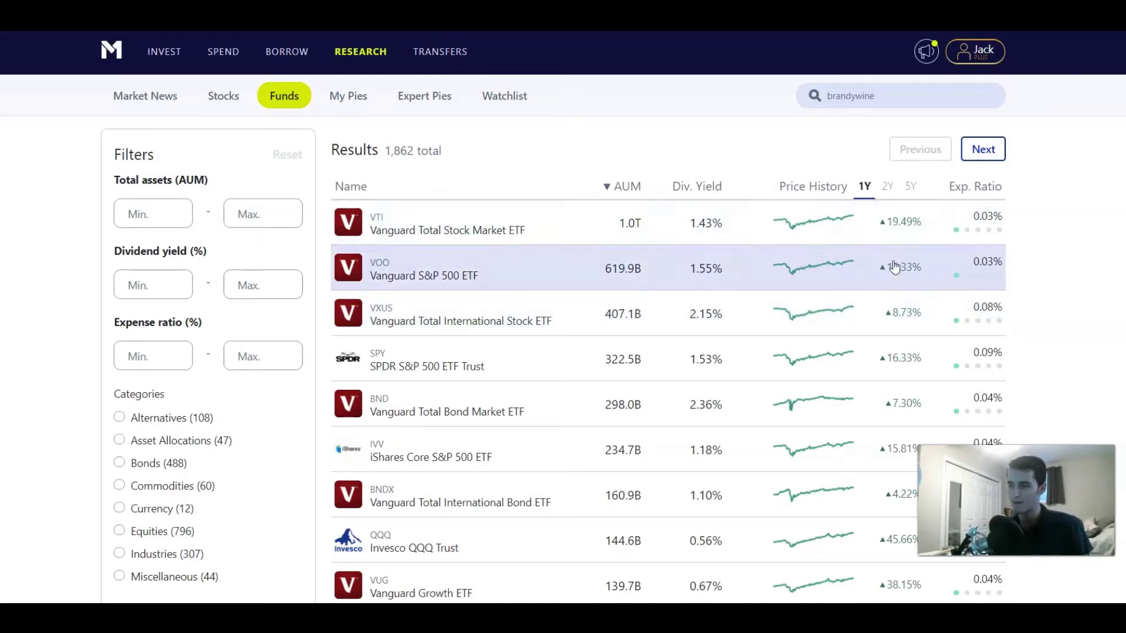
scroll(892, 261, down, 1)
scroll(724, 411, down, 3)
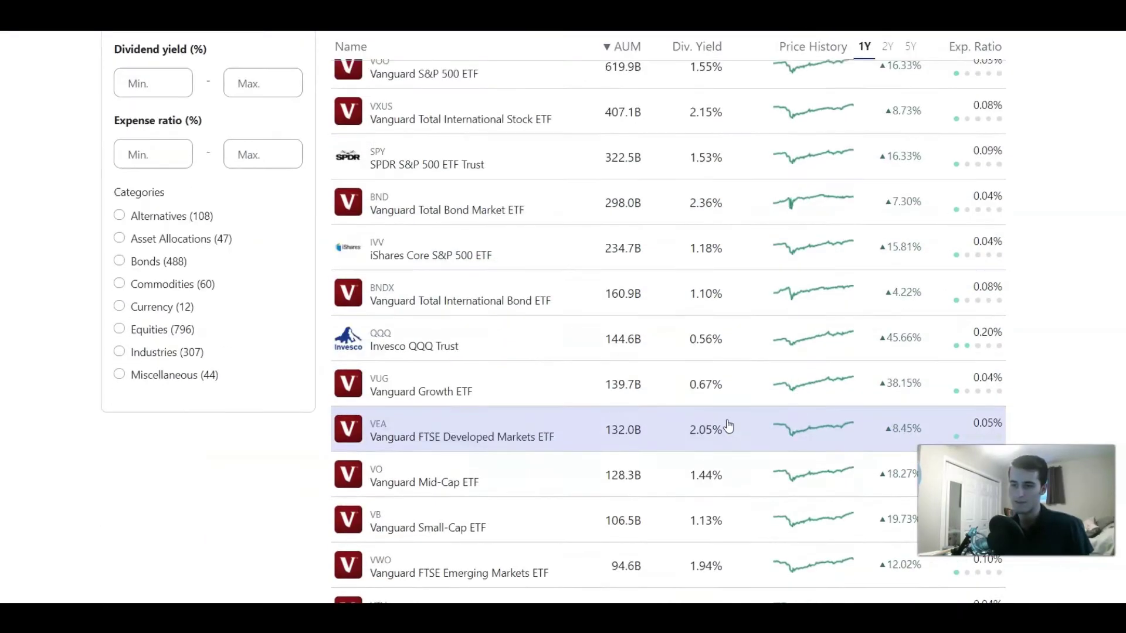
scroll(593, 228, down, 2)
scroll(583, 277, up, 6)
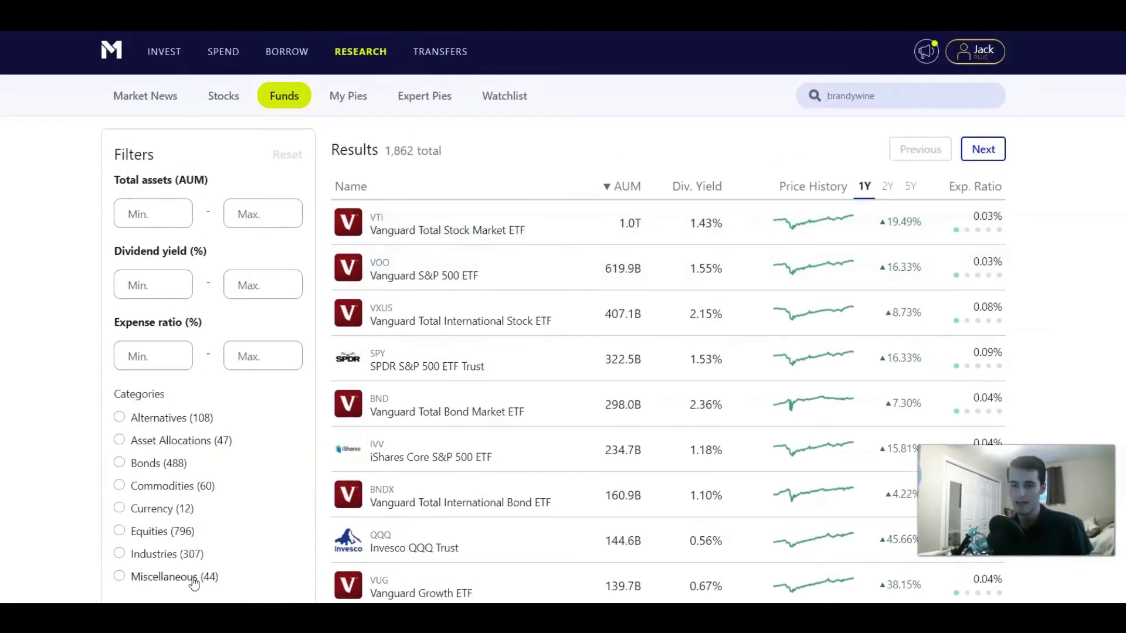
Narrow the funds to the 488 Bonds funds, clear that filter, then show the Watchlist.
click(145, 464)
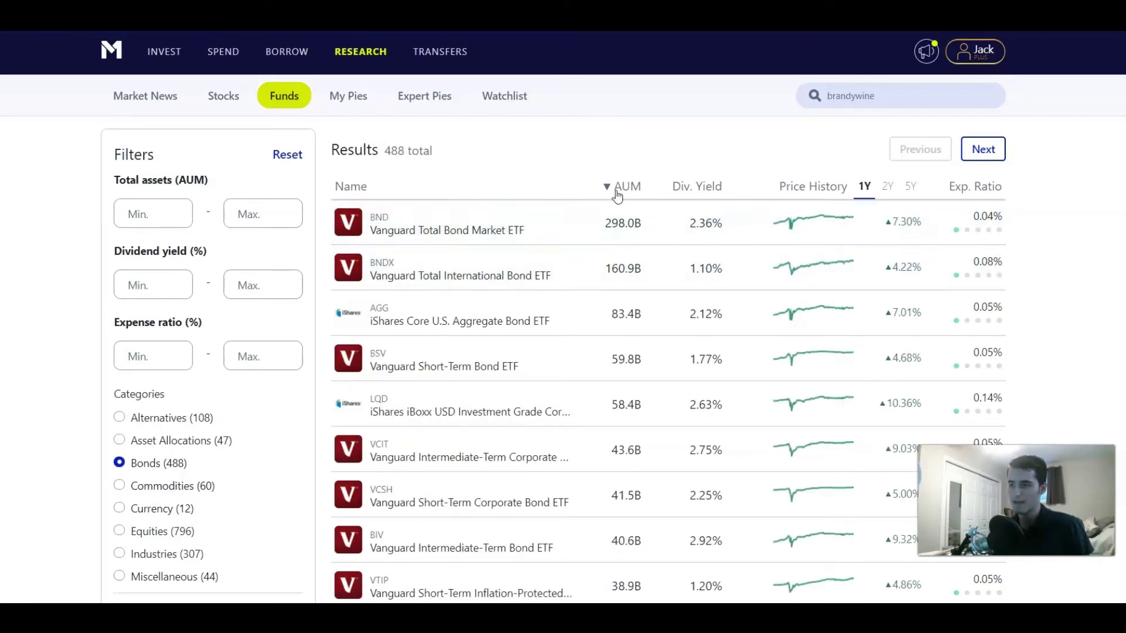
scroll(679, 328, down, 4)
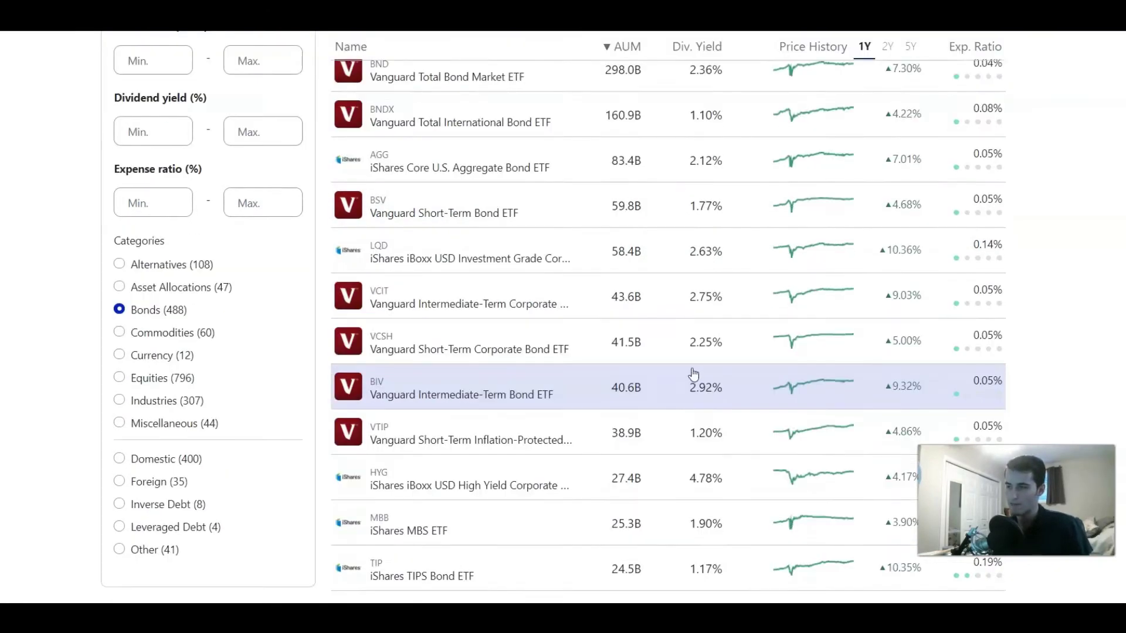
scroll(674, 382, up, 4)
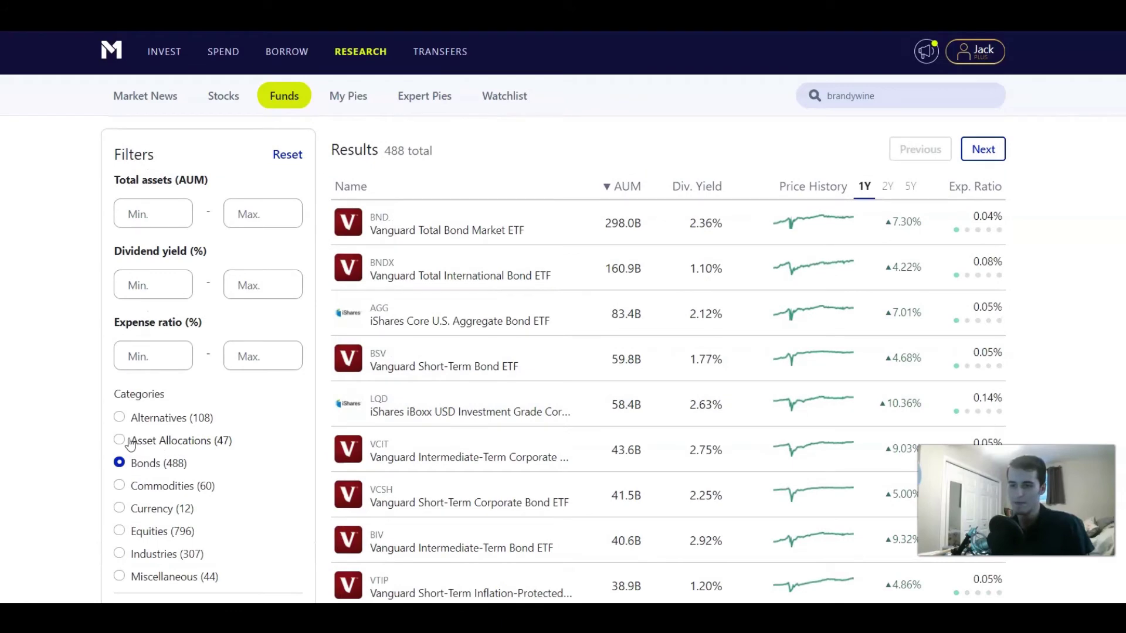
click(119, 462)
click(506, 99)
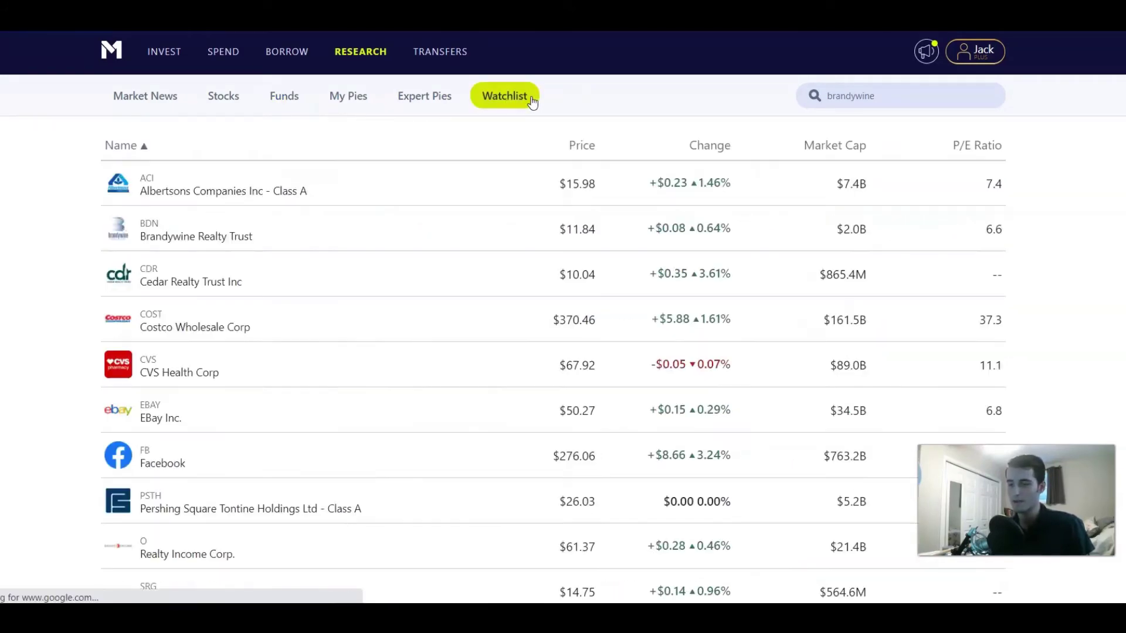
scroll(346, 220, down, 3)
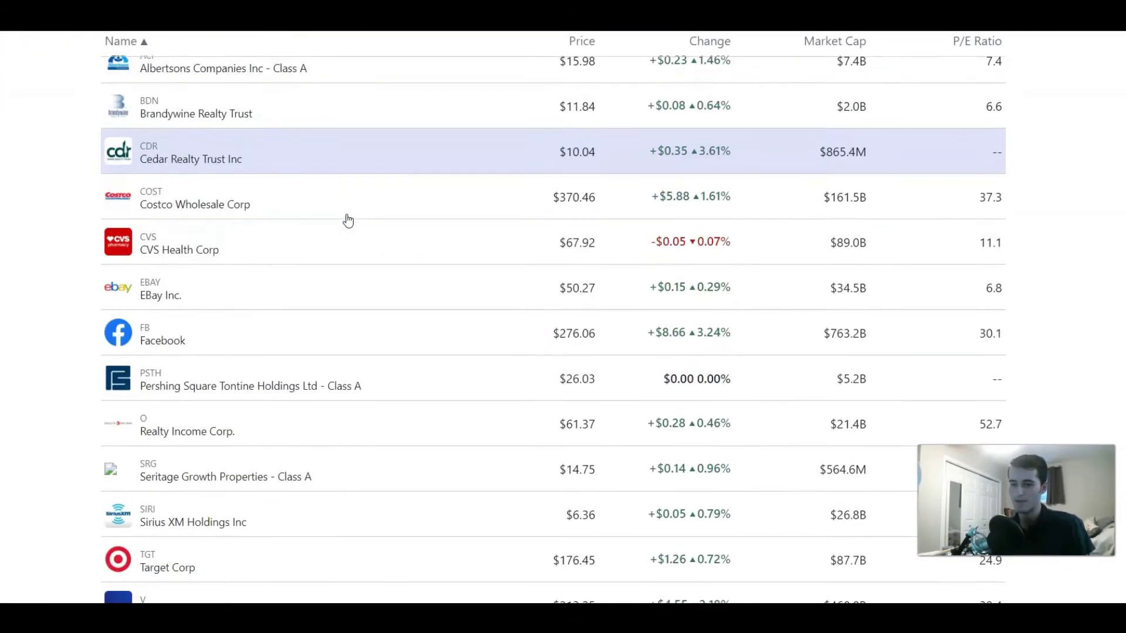
scroll(316, 317, up, 3)
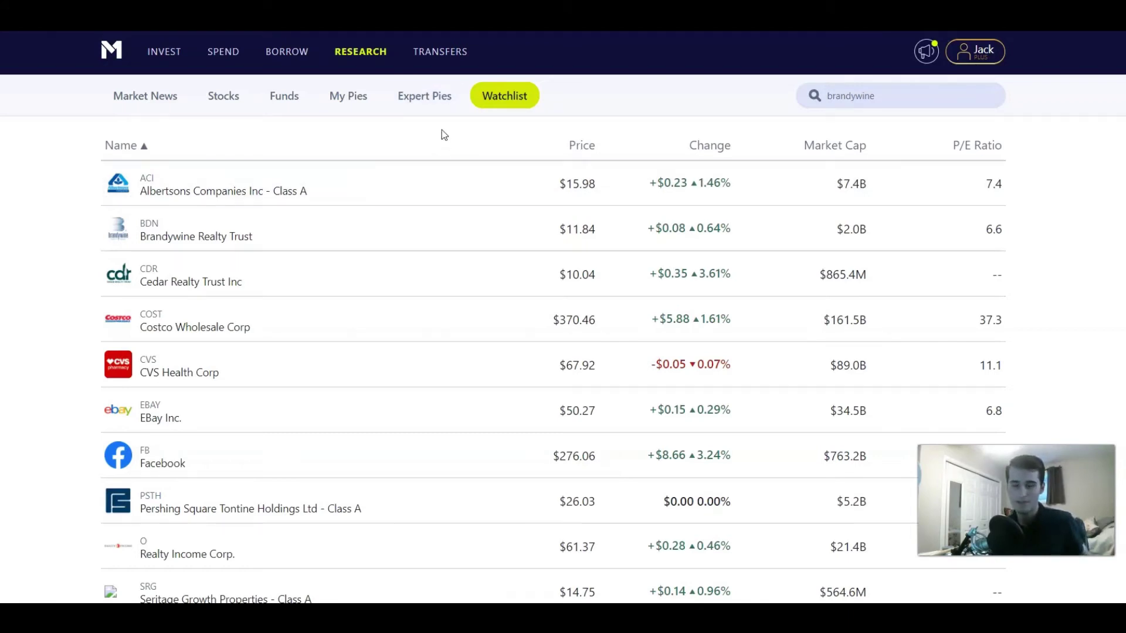
Browse the Expert Pies categories, including General Investing, Plan for Retirement and Income Earners.
click(417, 95)
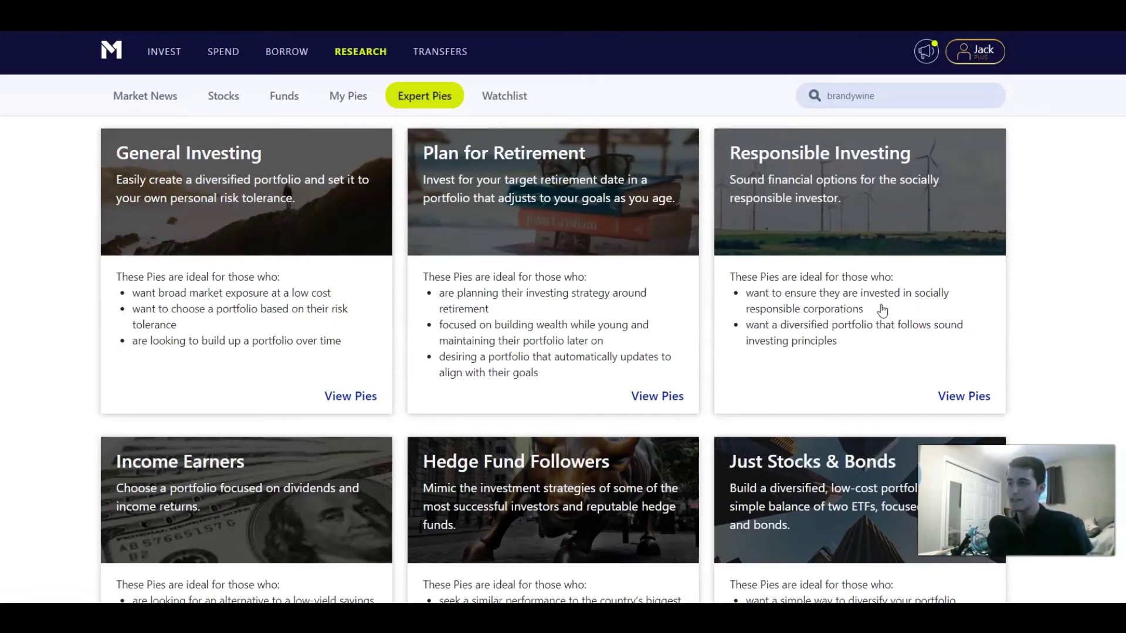
scroll(744, 351, down, 4)
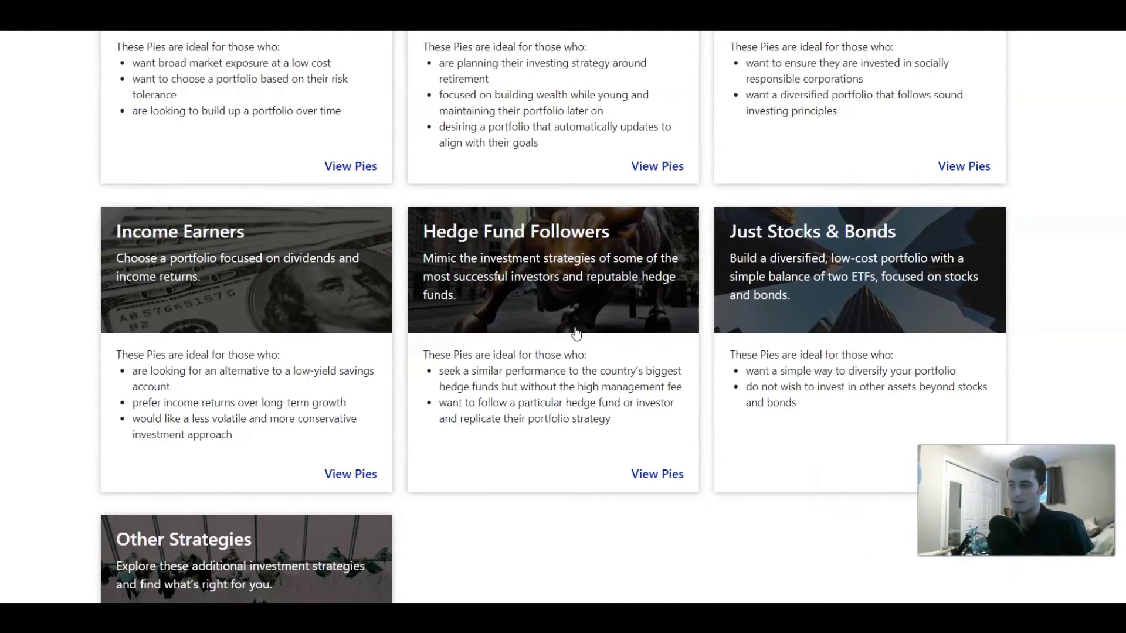
scroll(347, 345, up, 4)
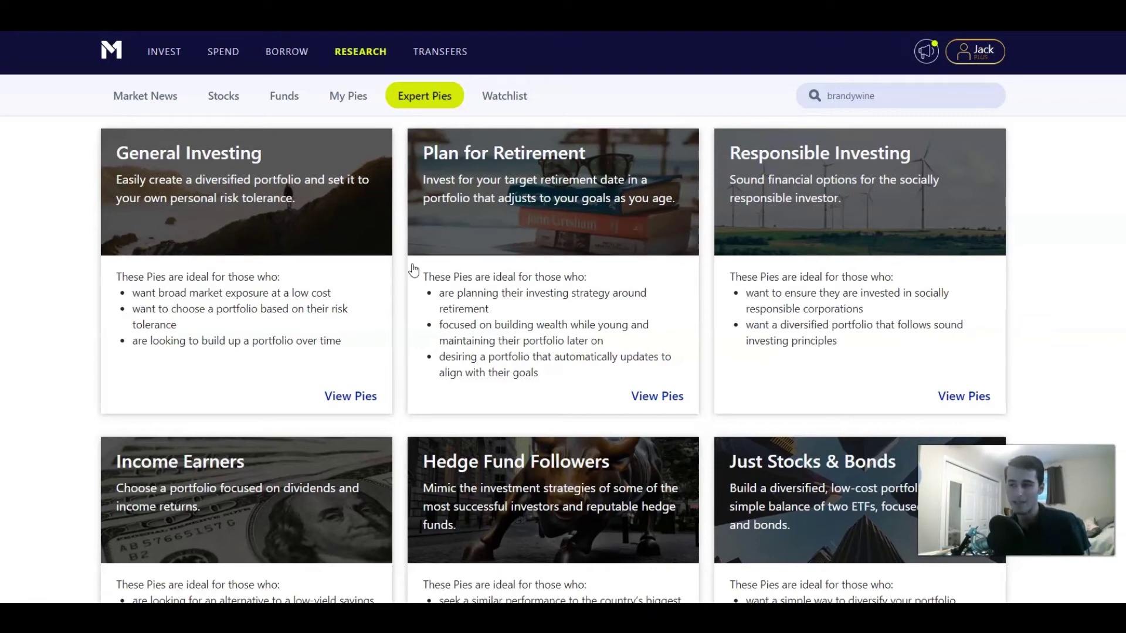
scroll(444, 295, down, 4)
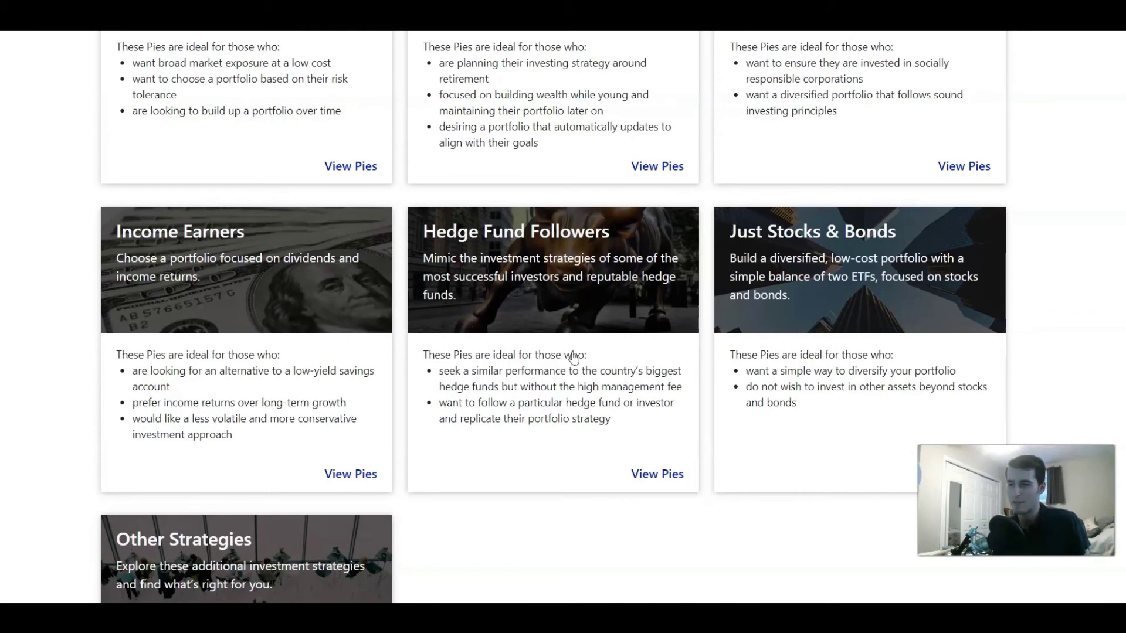
Open the Berkshire Hathaway pie from the Hedge Fund Followers category.
click(645, 476)
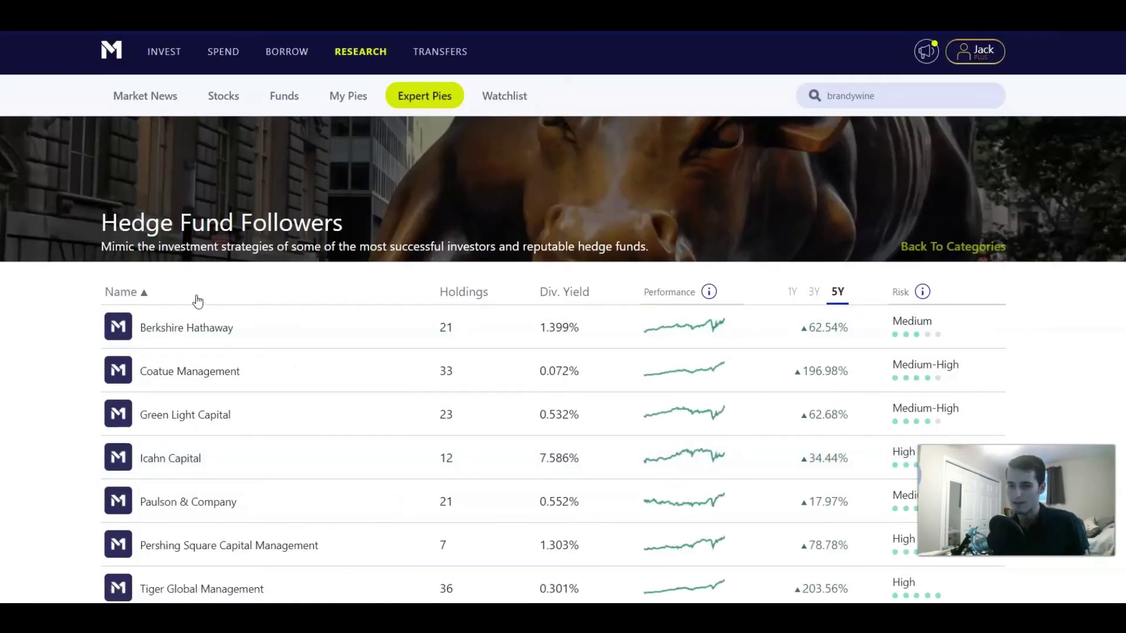
scroll(312, 278, down, 1)
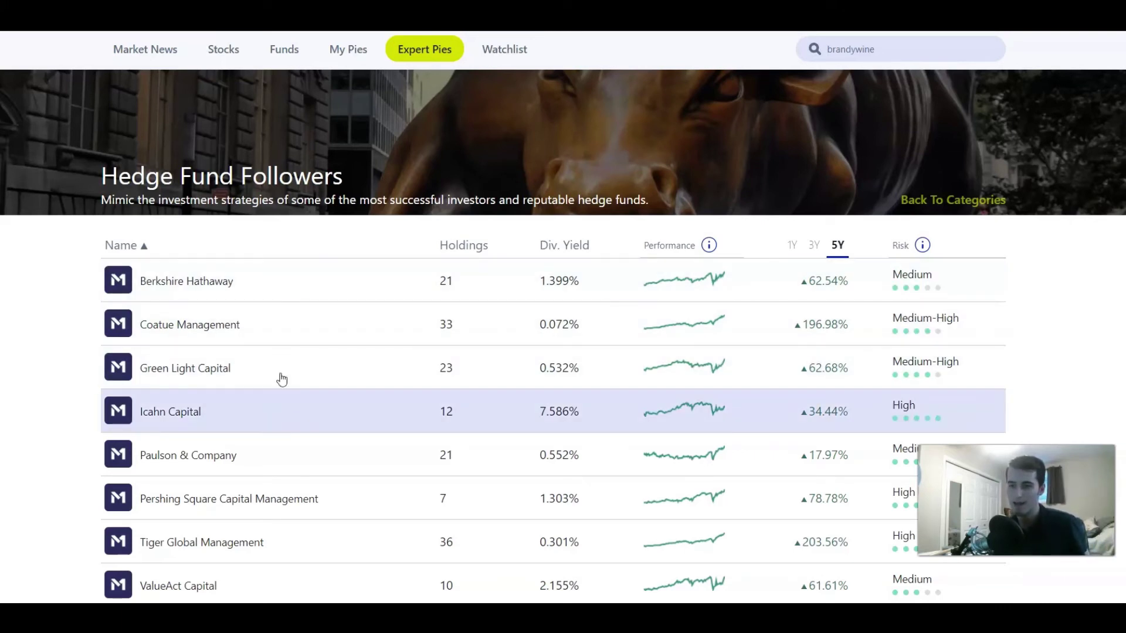
click(224, 284)
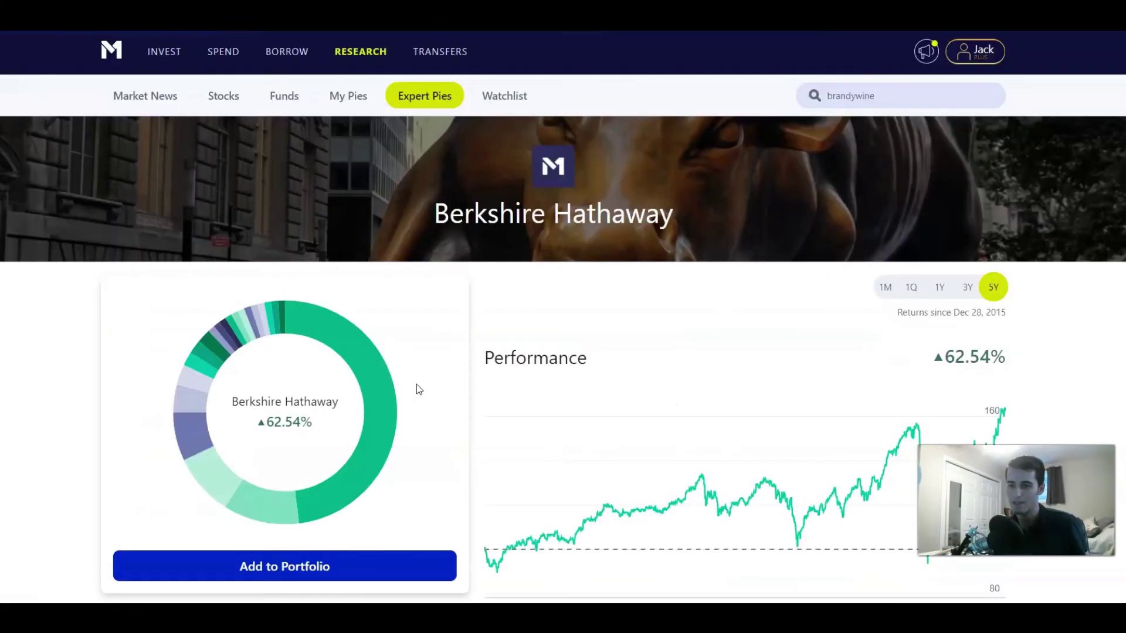
Review the pie's profile and 21 slices, led by Apple at 48%, then return to Expert Pies.
scroll(458, 375, down, 6)
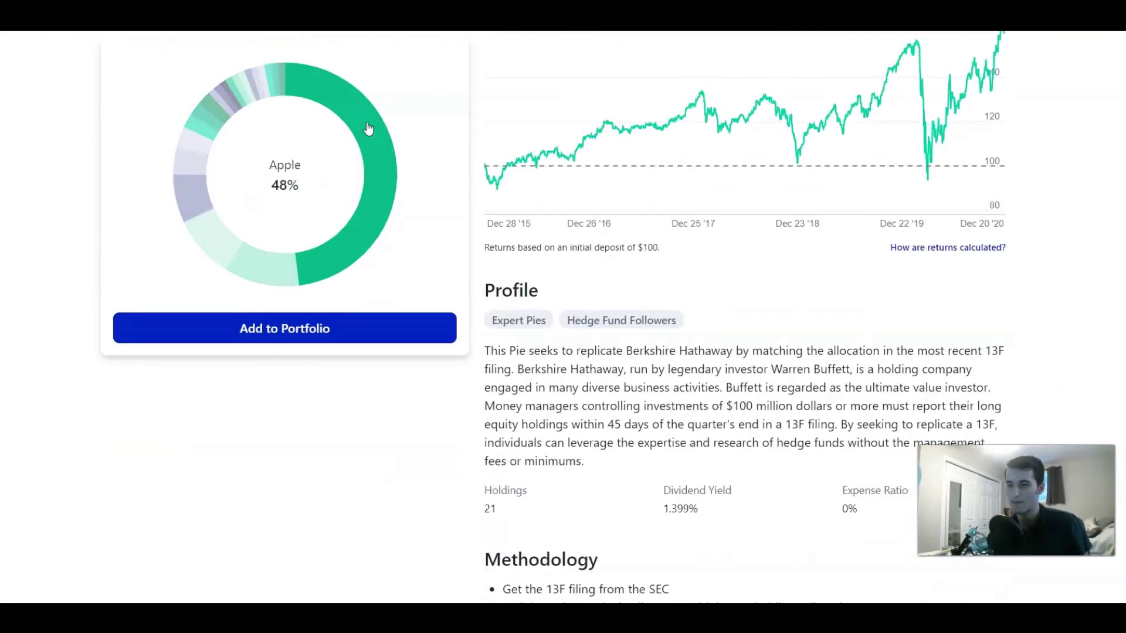
scroll(628, 276, down, 10)
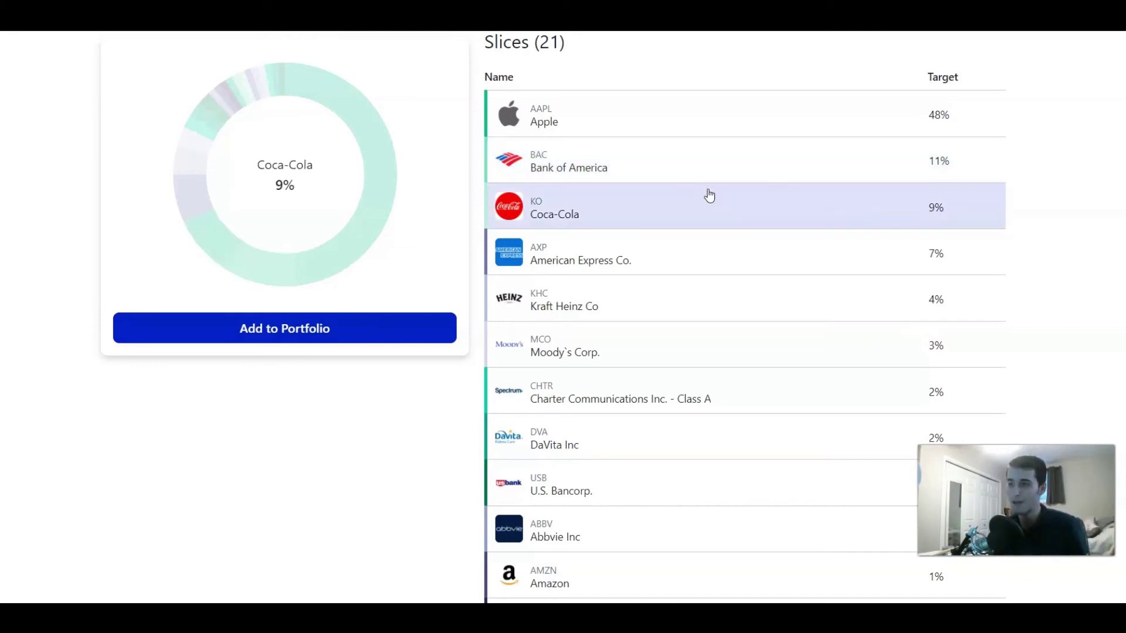
scroll(680, 235, up, 5)
scroll(682, 235, down, 5)
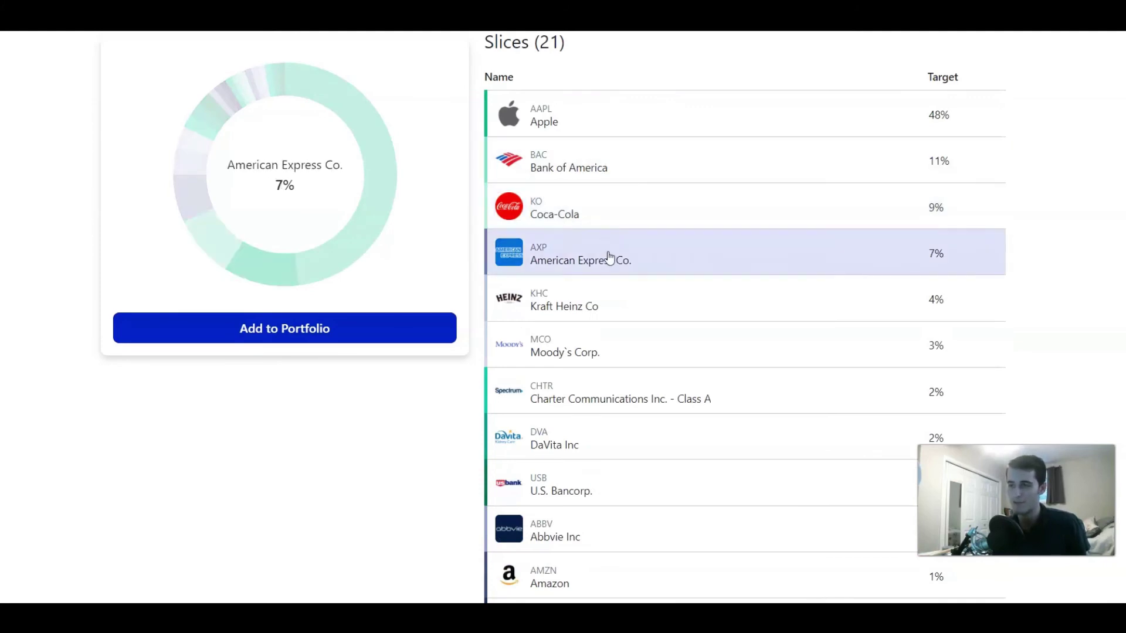
scroll(705, 357, down, 1)
scroll(705, 357, down, 7)
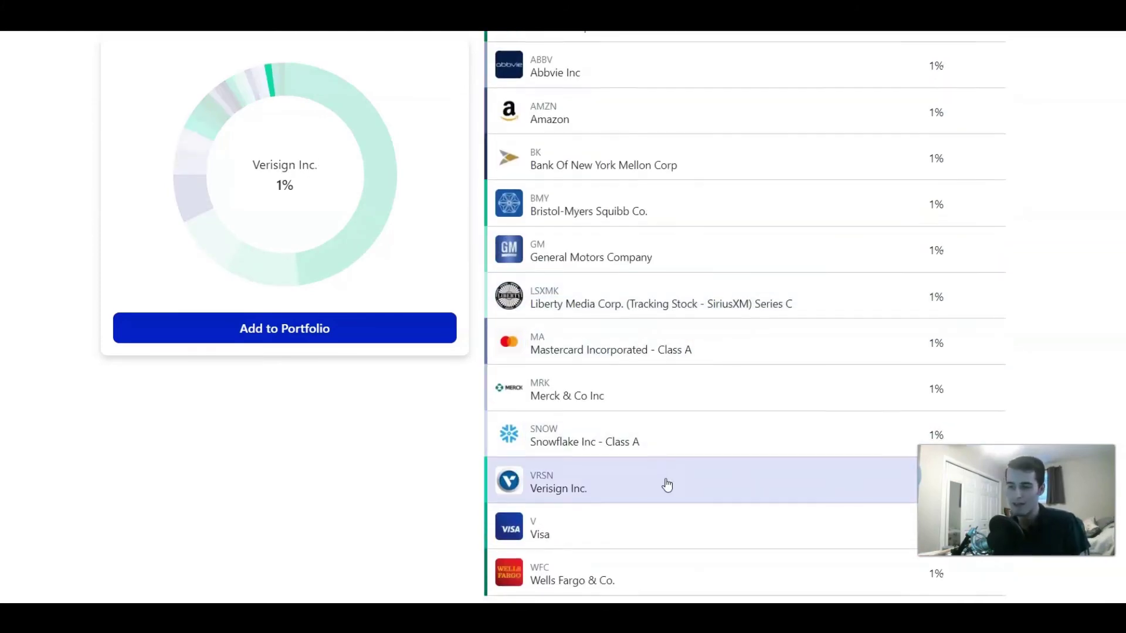
scroll(633, 432, up, 15)
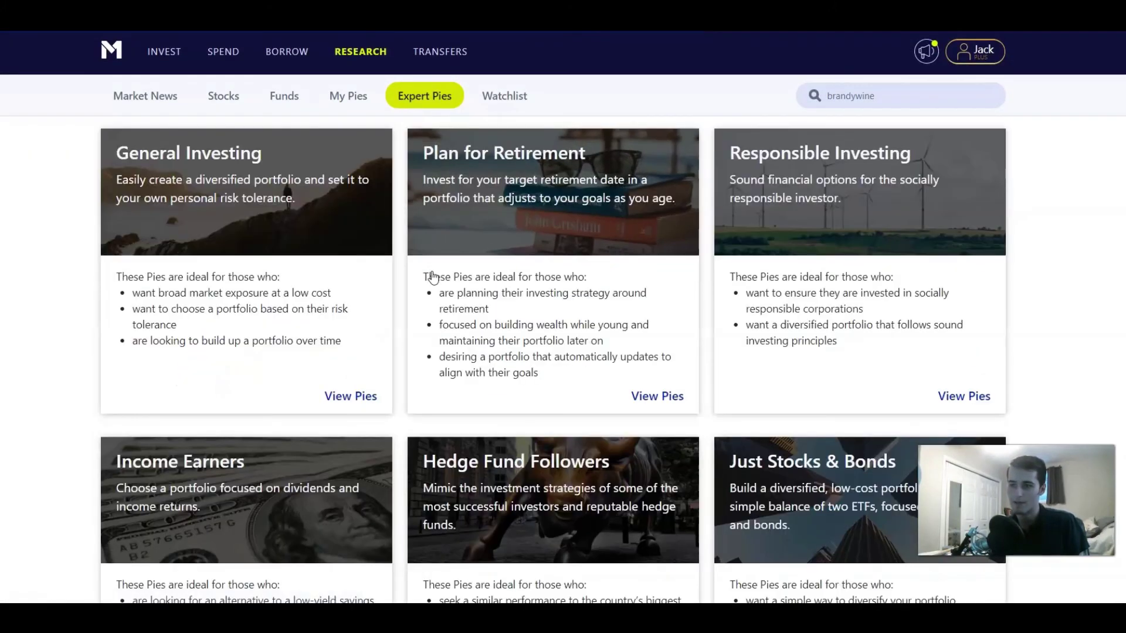
click(411, 100)
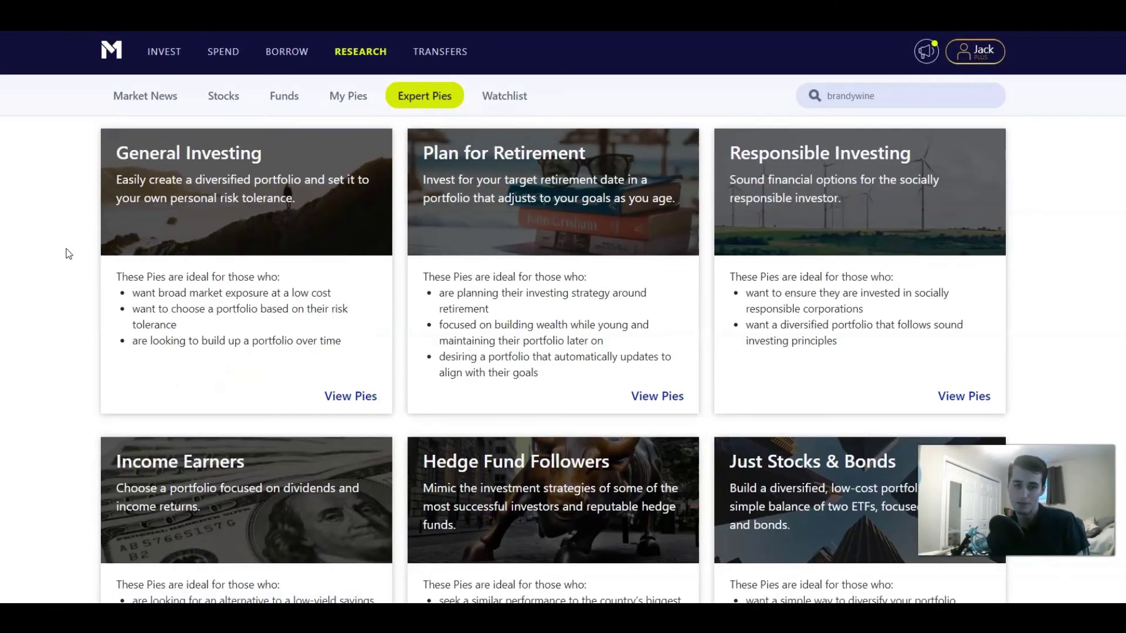